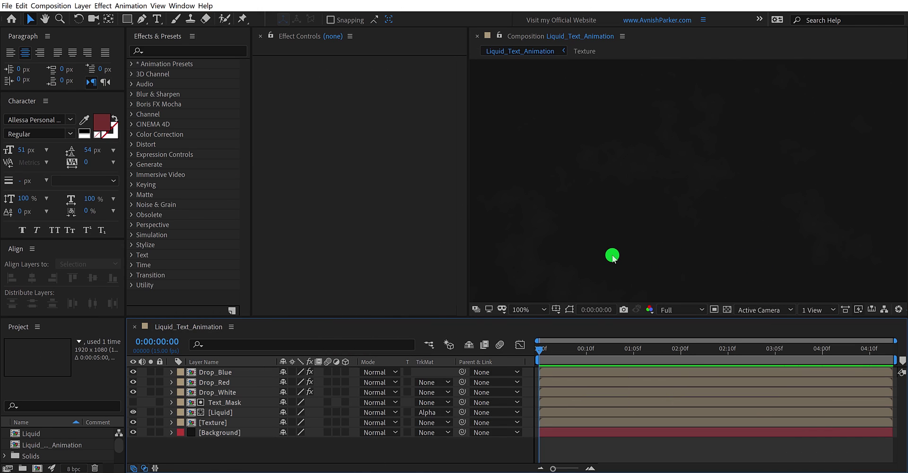
# - Preview the Humpty liquid text animation, scrub to 0:00:02:03, and bring up the export options
pyautogui.press('space')
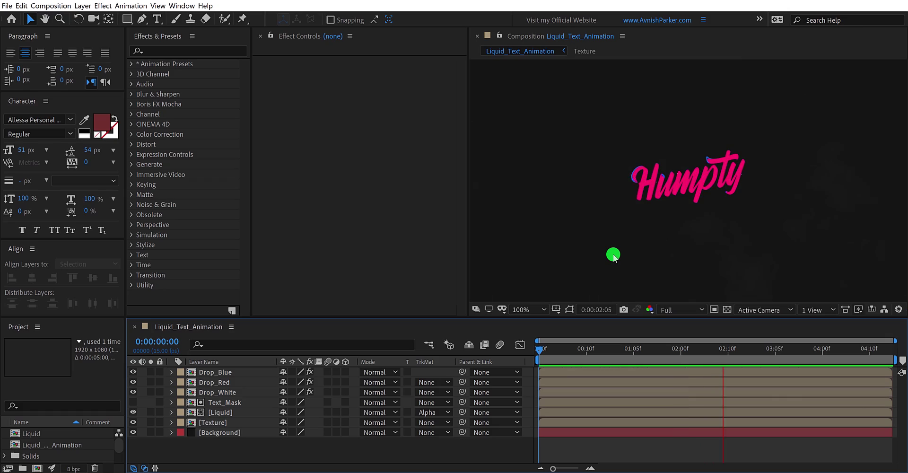
pyautogui.press('space')
pyautogui.moveTo(705, 347); pyautogui.dragTo(698, 346)
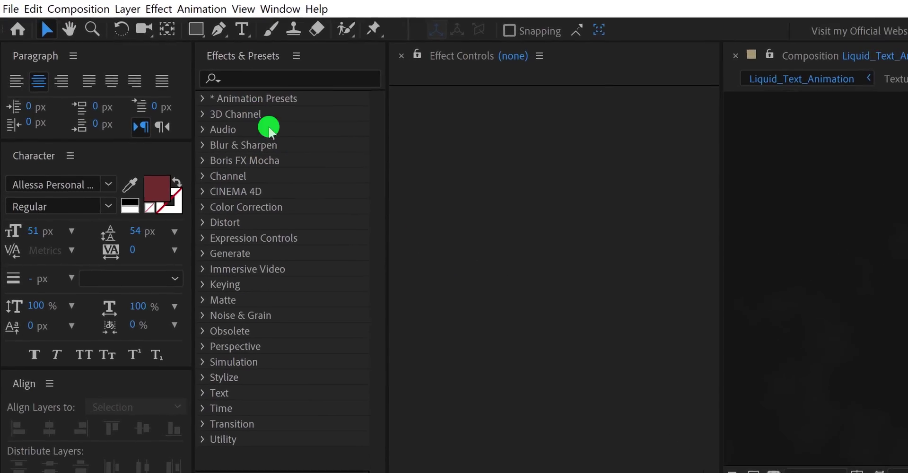
pyautogui.click(110, 11)
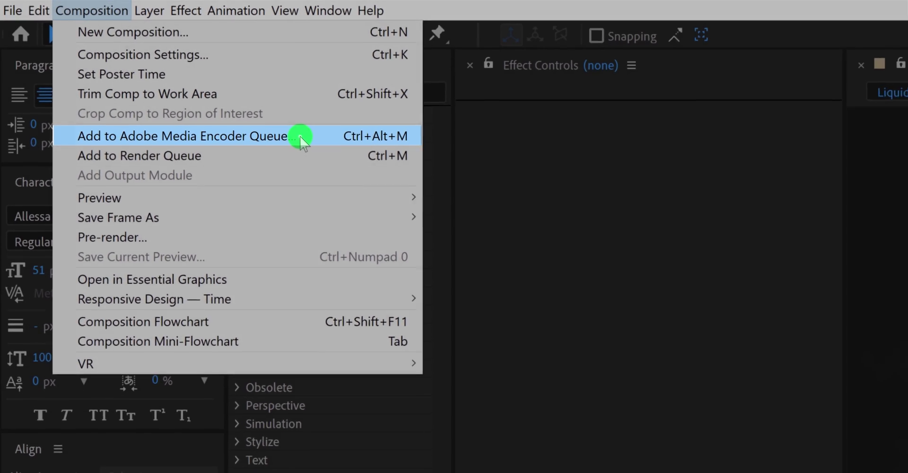
pyautogui.click(300, 136)
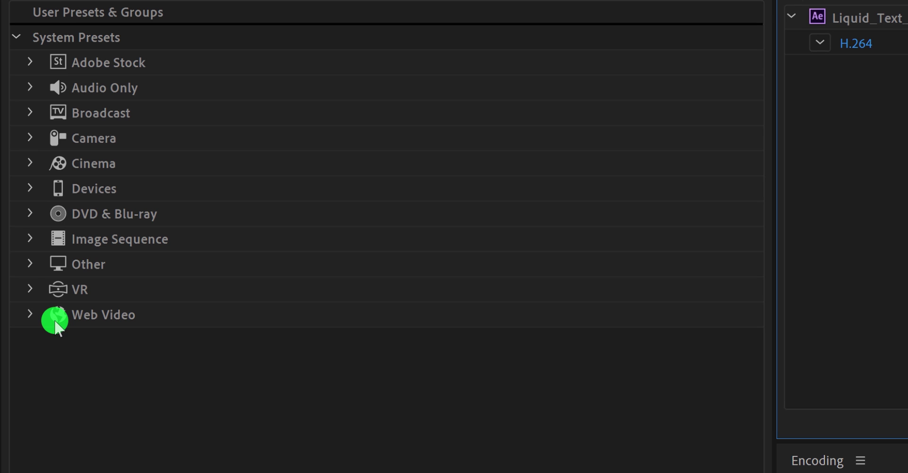
pyautogui.click(31, 315)
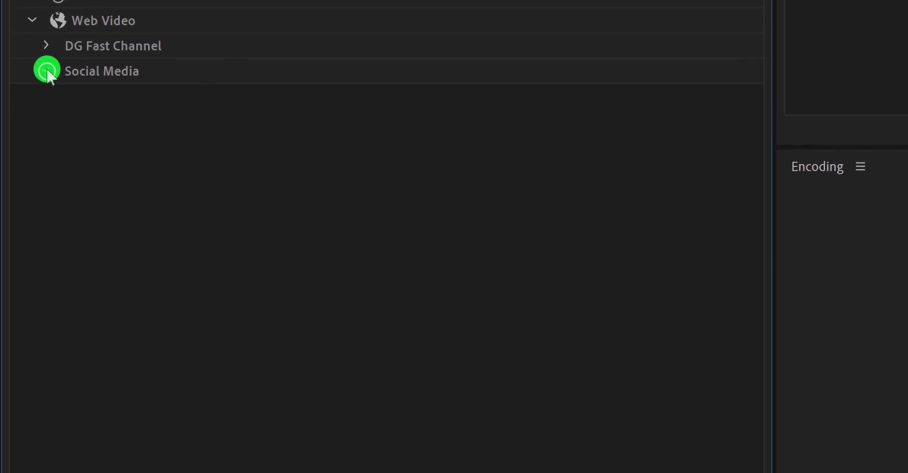
pyautogui.click(46, 265)
pyautogui.scroll(-1, 180, 146)
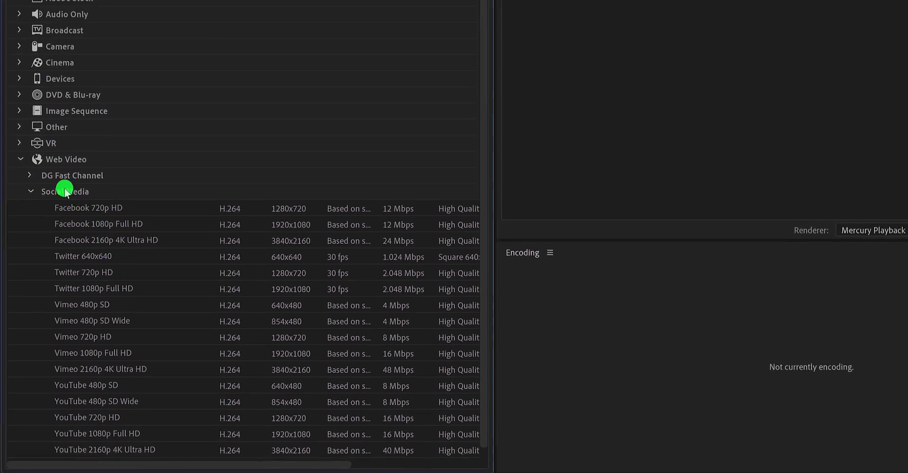
# - Collapse the Web Video presets and open the H.264 settings of the Liquid_Text_Animation job
pyautogui.click(16, 202)
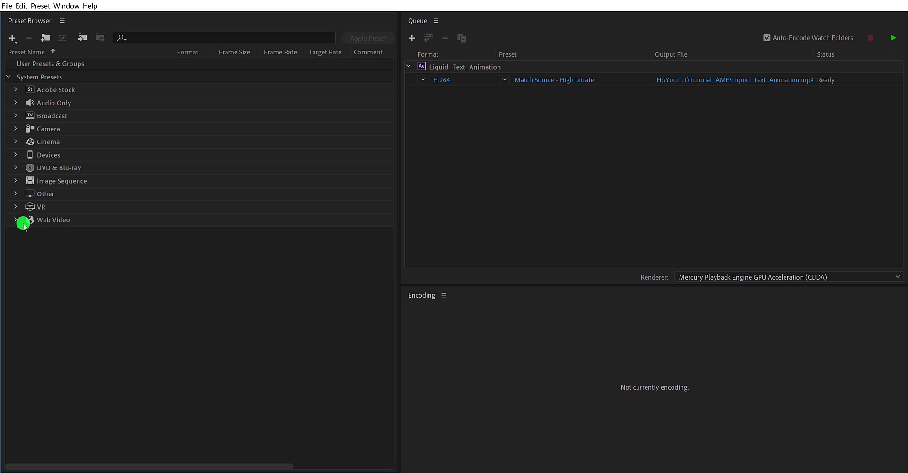
pyautogui.click(484, 69)
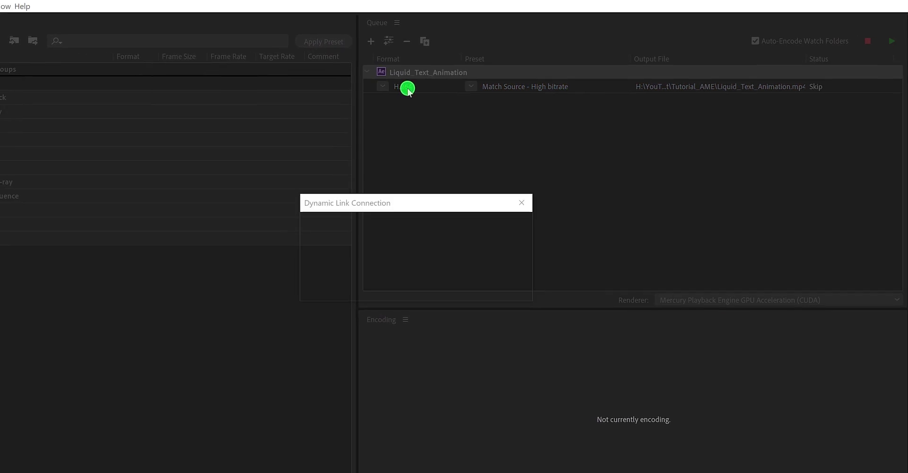
pyautogui.click(435, 82)
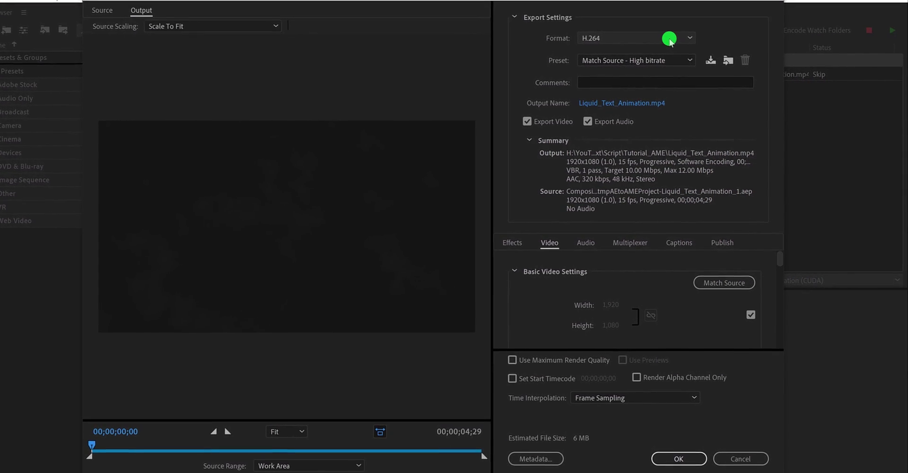
pyautogui.click(670, 39)
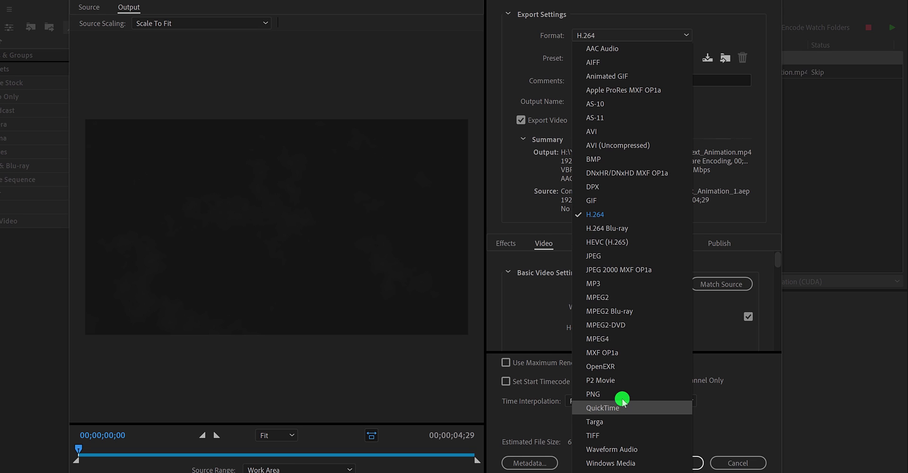
pyautogui.click(636, 222)
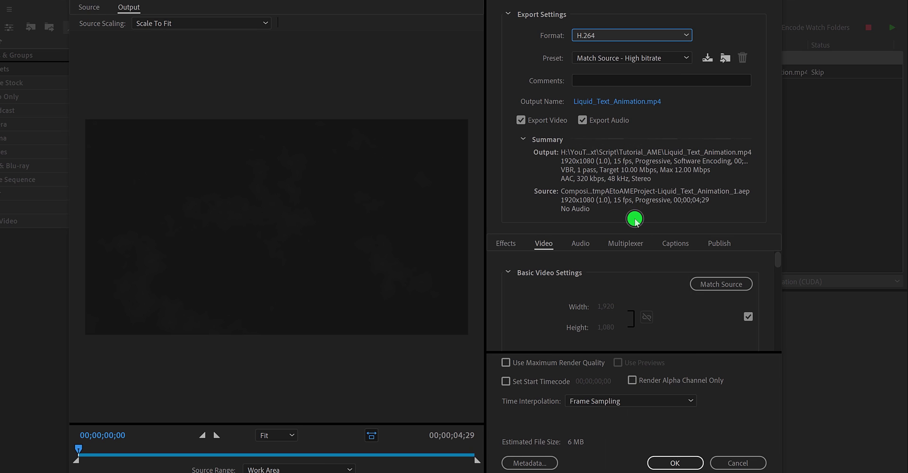
pyautogui.click(668, 58)
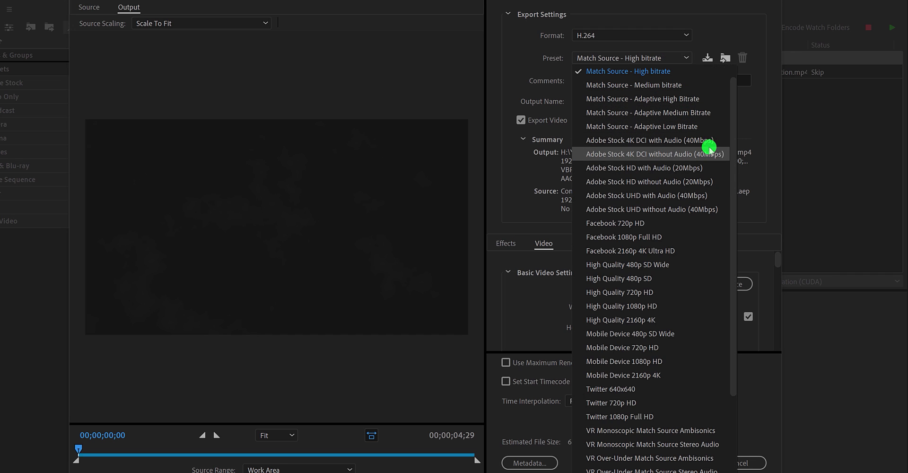
pyautogui.moveTo(734, 150); pyautogui.dragTo(739, 290)
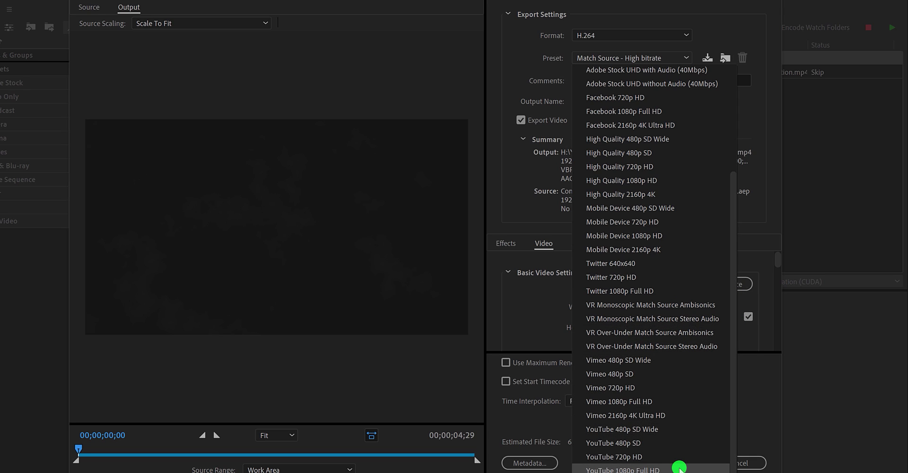
pyautogui.scroll(5, 626, 249)
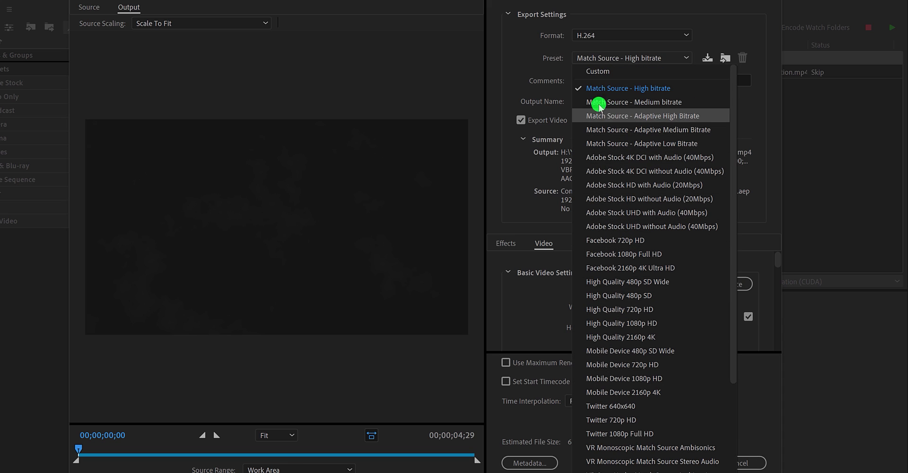
pyautogui.click(563, 70)
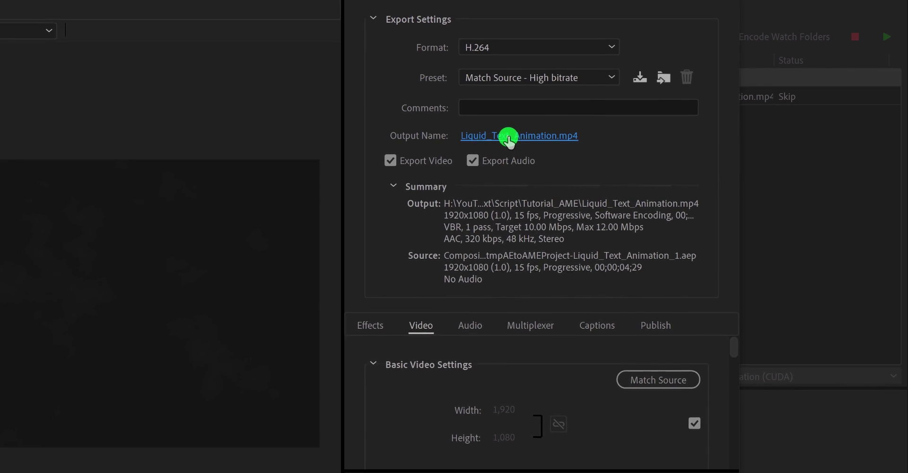
pyautogui.click(506, 137)
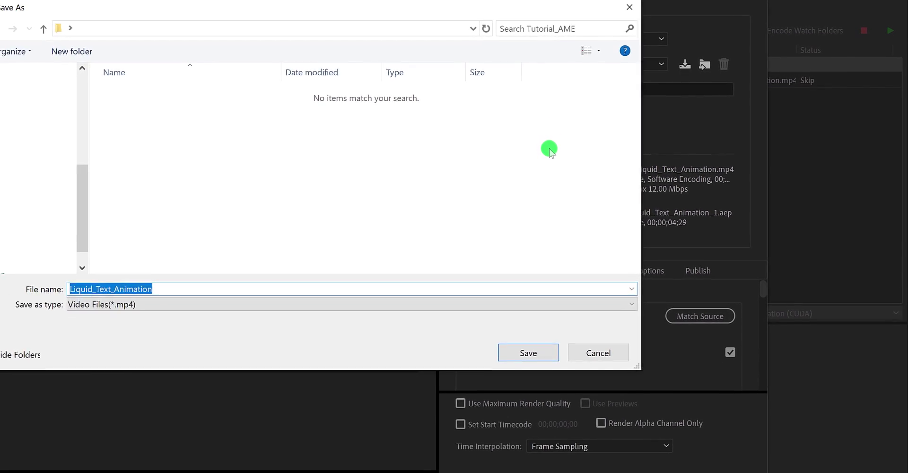
pyautogui.click(541, 341)
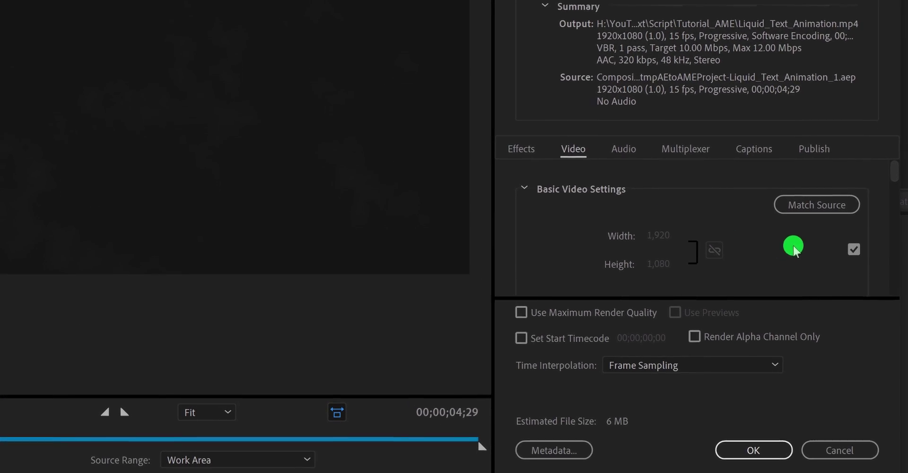
# - Stop matching the source frame size and re-enter the Width value
pyautogui.moveTo(901, 167); pyautogui.dragTo(902, 175)
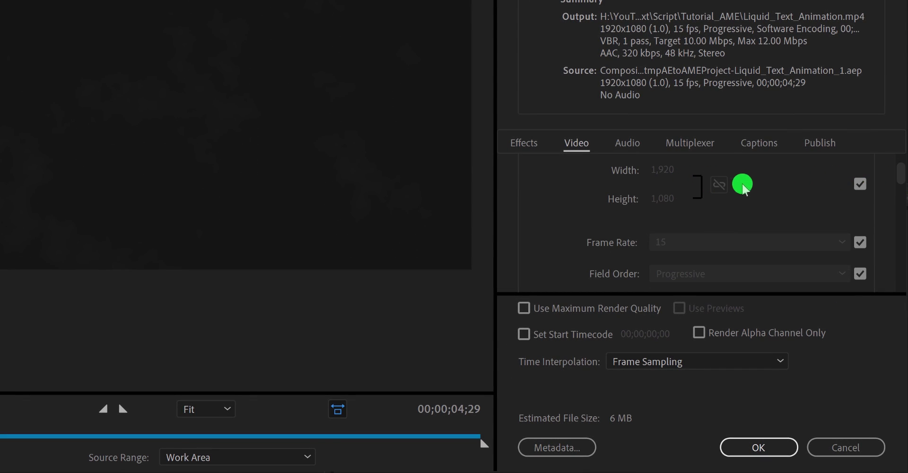
pyautogui.click(862, 187)
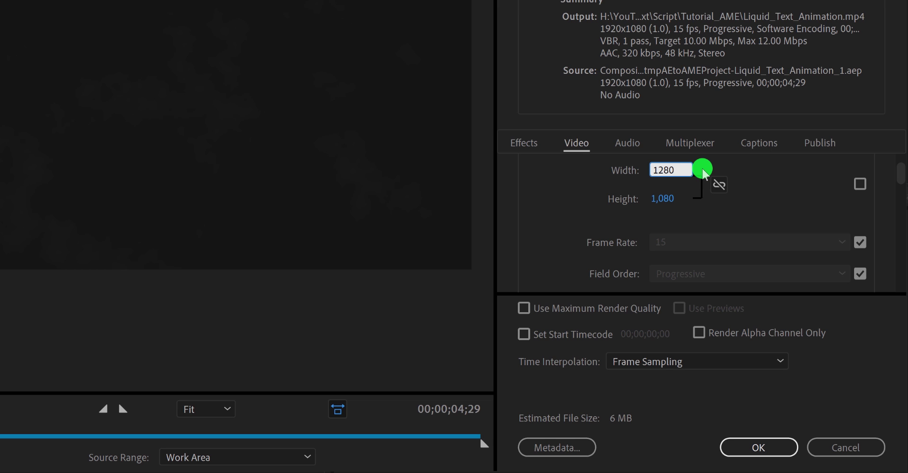
pyautogui.click(747, 179)
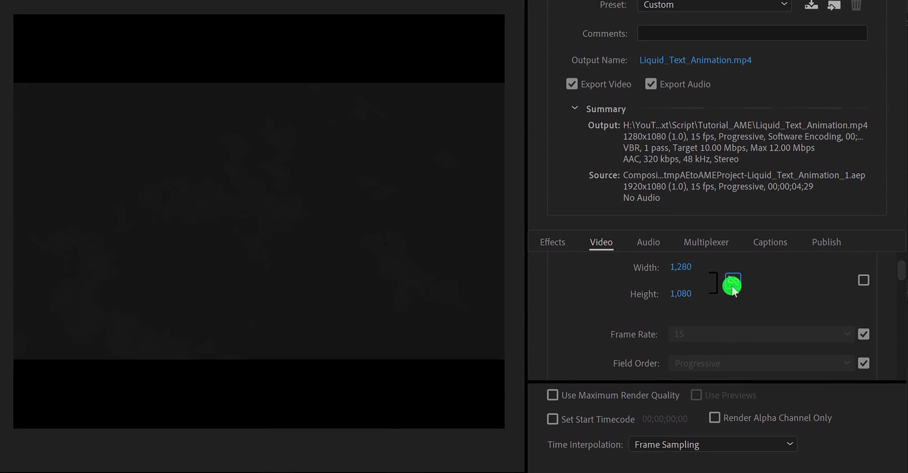
pyautogui.click(686, 267)
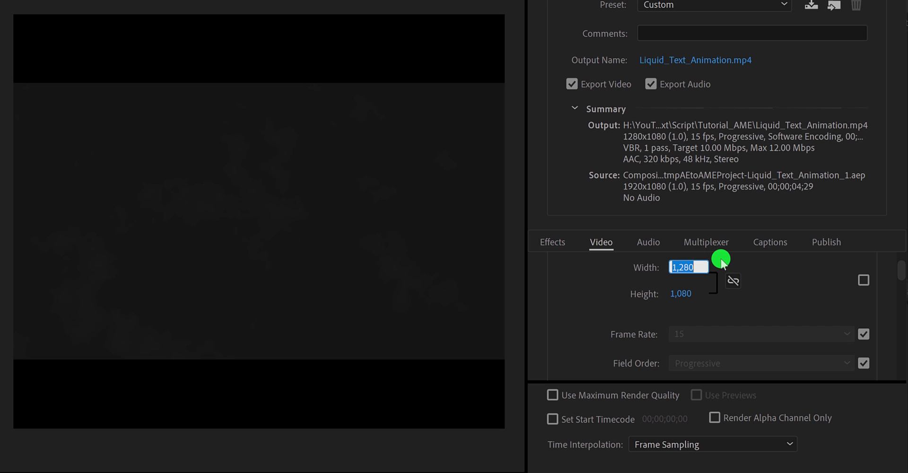
pyautogui.write('1')
pyautogui.press('Return')
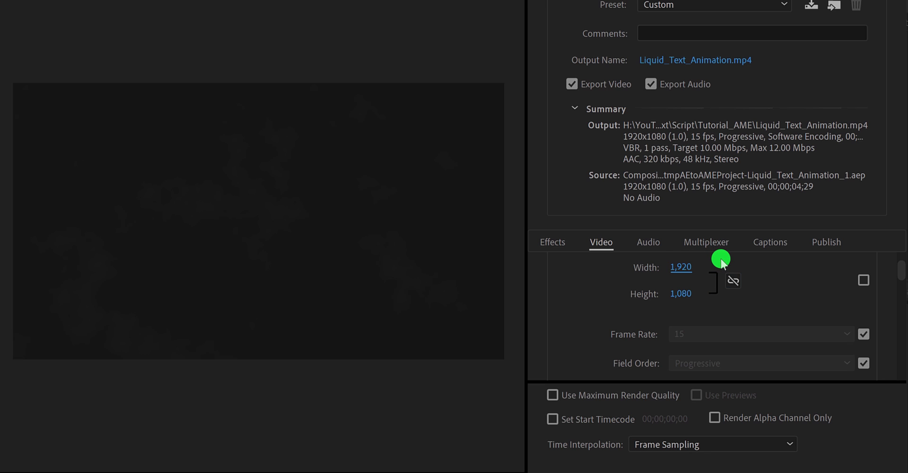
# - Link width and height and set Width to 1280 so Height becomes 720
pyautogui.click(733, 280)
pyautogui.click(684, 270)
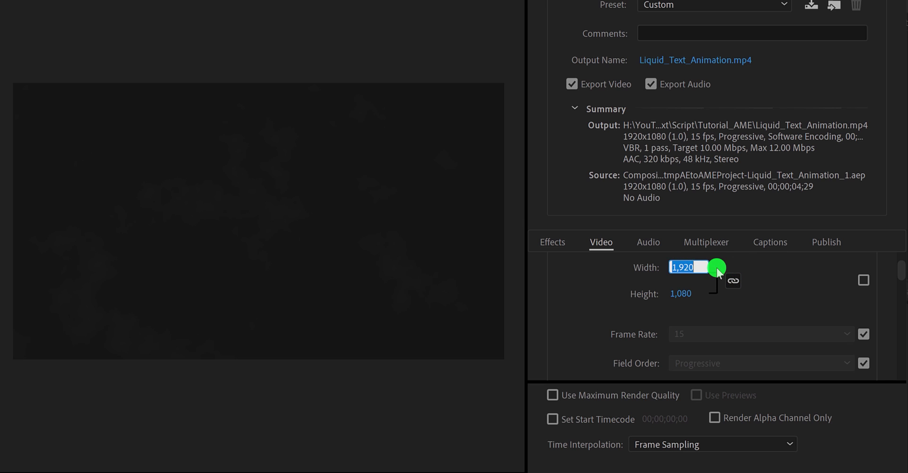
pyautogui.write('1280')
pyautogui.press('Return')
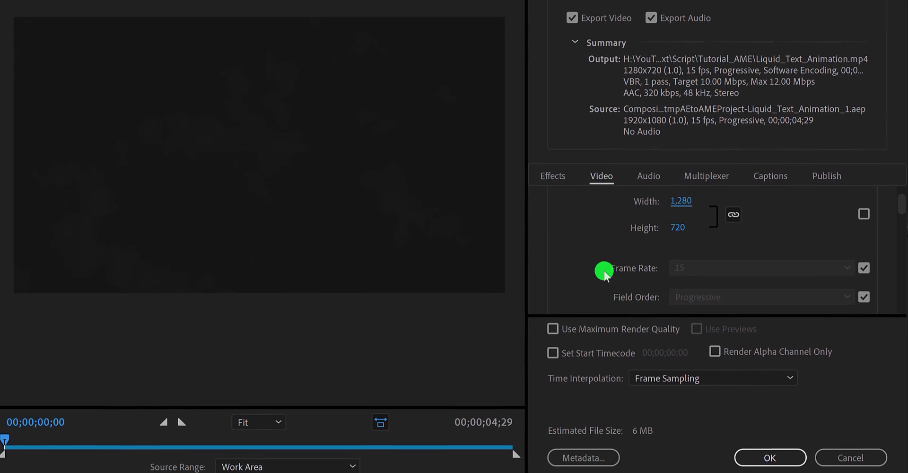
# - Make the frame rate editable and keep it at 15 fps
pyautogui.moveTo(268, 447); pyautogui.dragTo(187, 447)
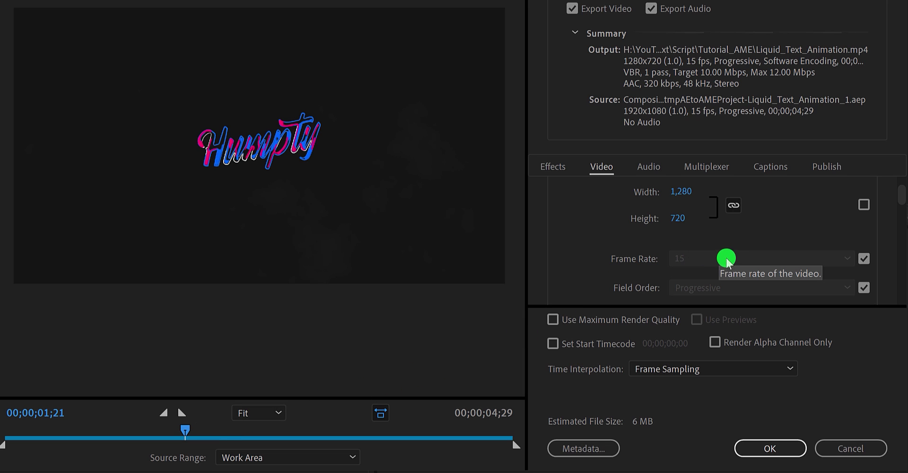
pyautogui.moveTo(901, 208); pyautogui.dragTo(900, 192)
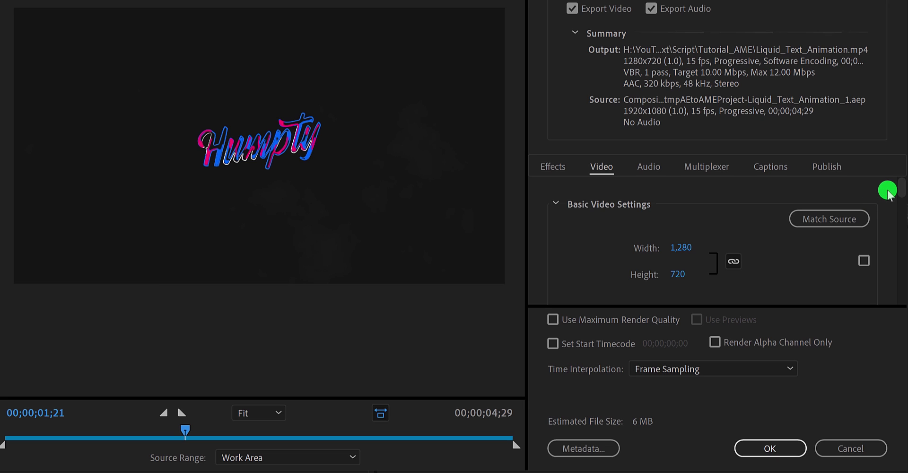
pyautogui.moveTo(902, 180); pyautogui.dragTo(902, 194)
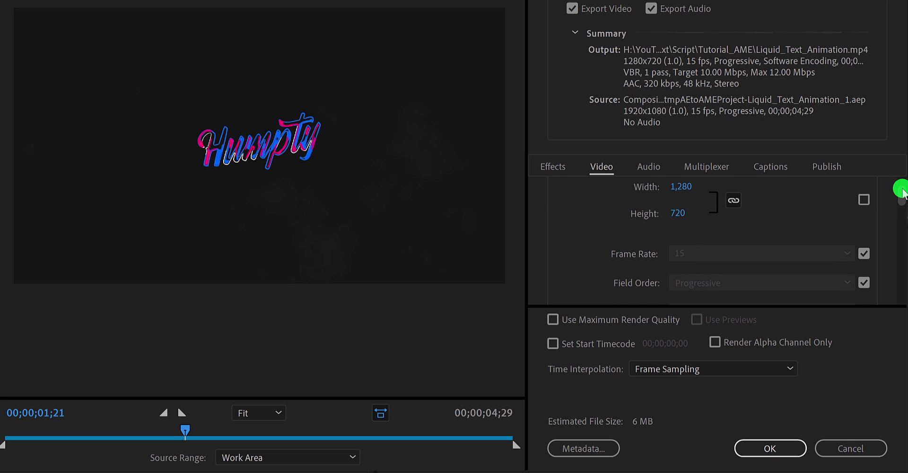
pyautogui.click(869, 254)
pyautogui.click(840, 254)
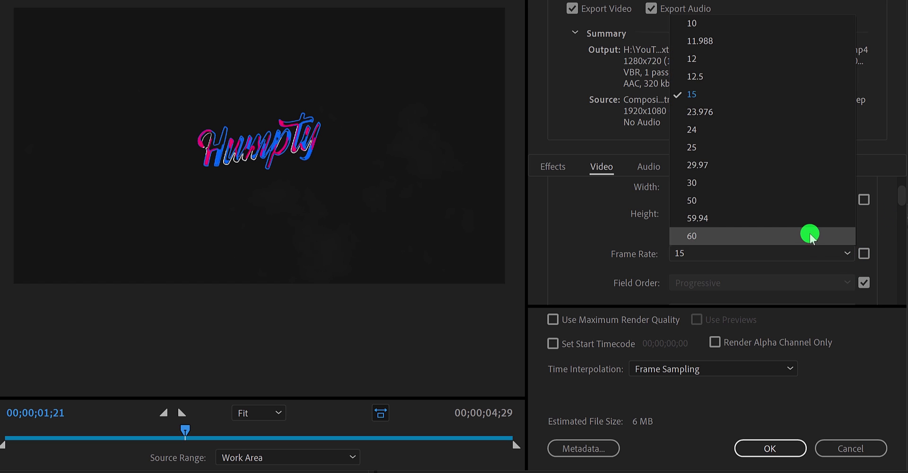
pyautogui.click(772, 98)
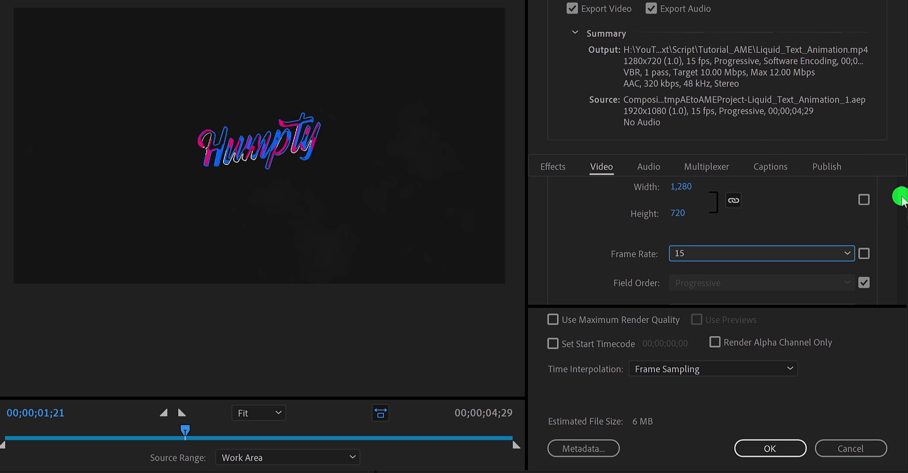
# - Keep field order Progressive as an editable setting and enable Render at Maximum Depth
pyautogui.moveTo(902, 198); pyautogui.dragTo(900, 205)
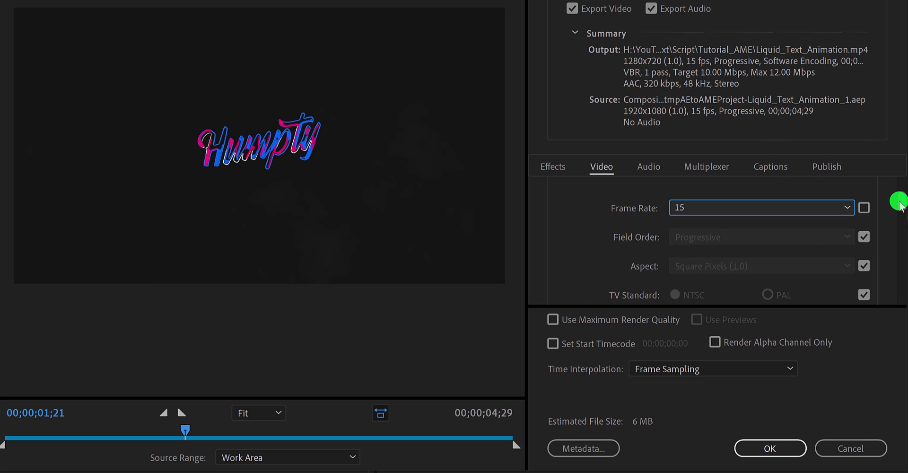
pyautogui.click(865, 237)
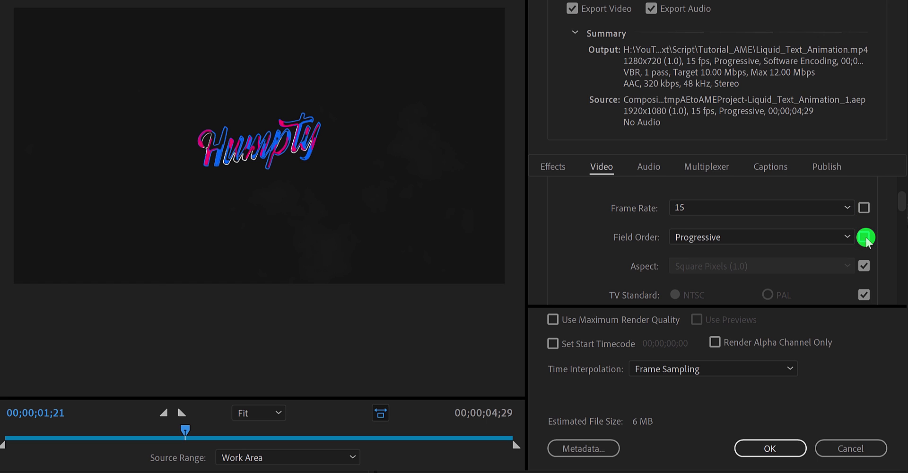
pyautogui.click(826, 238)
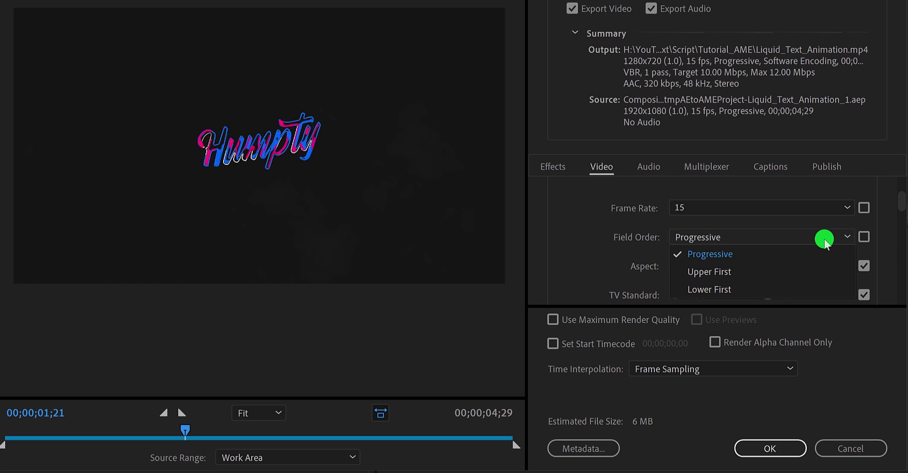
pyautogui.click(775, 254)
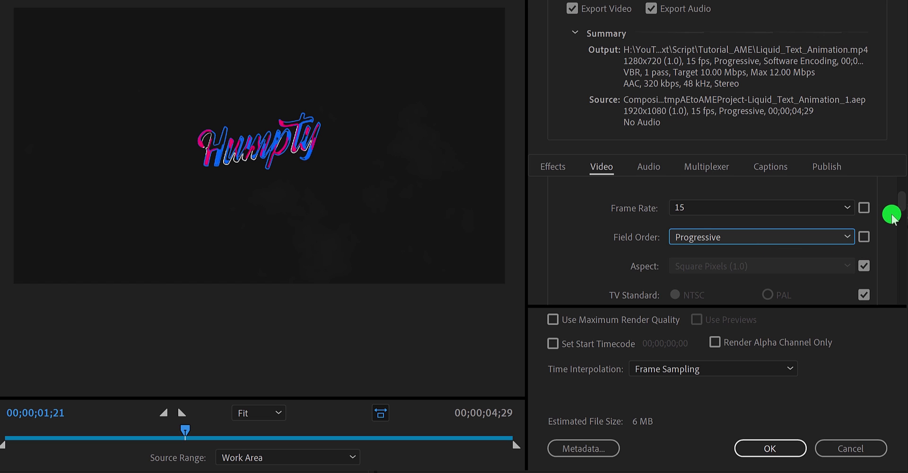
pyautogui.scroll(-3, 899, 206)
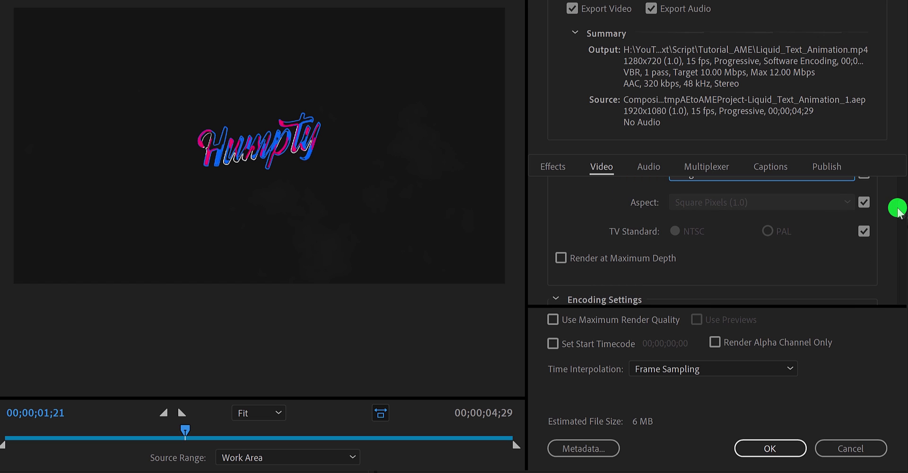
pyautogui.click(567, 263)
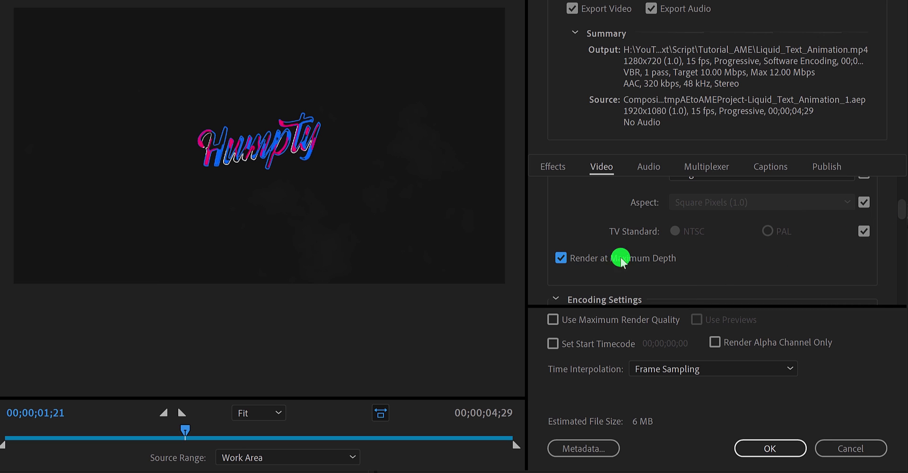
pyautogui.scroll(-1, 903, 218)
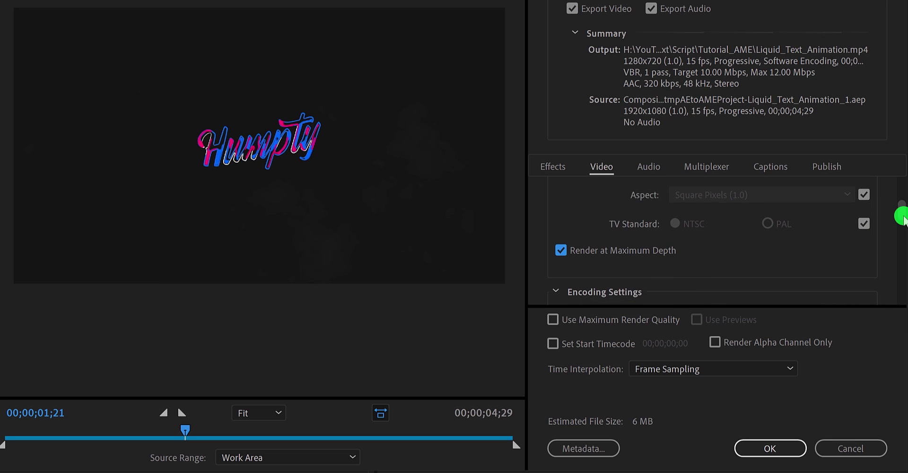
# - Switch bitrate encoding to CBR with a 30 Mbps target bitrate
pyautogui.moveTo(903, 219); pyautogui.dragTo(904, 281)
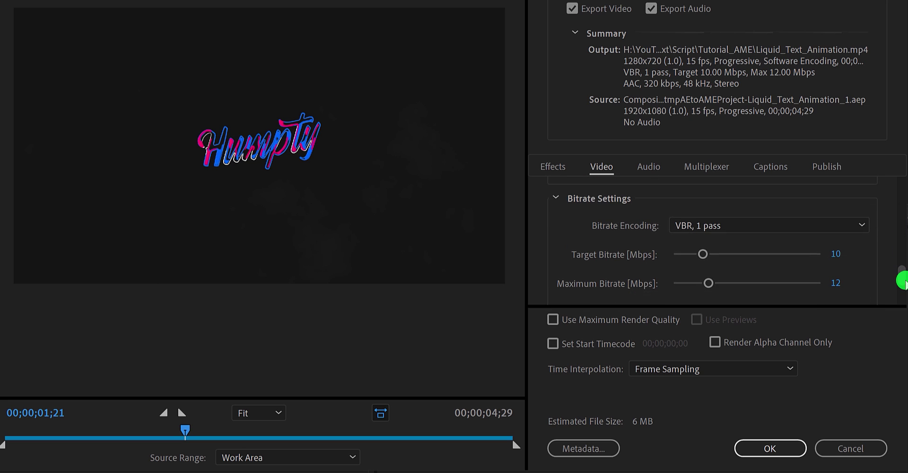
pyautogui.click(810, 224)
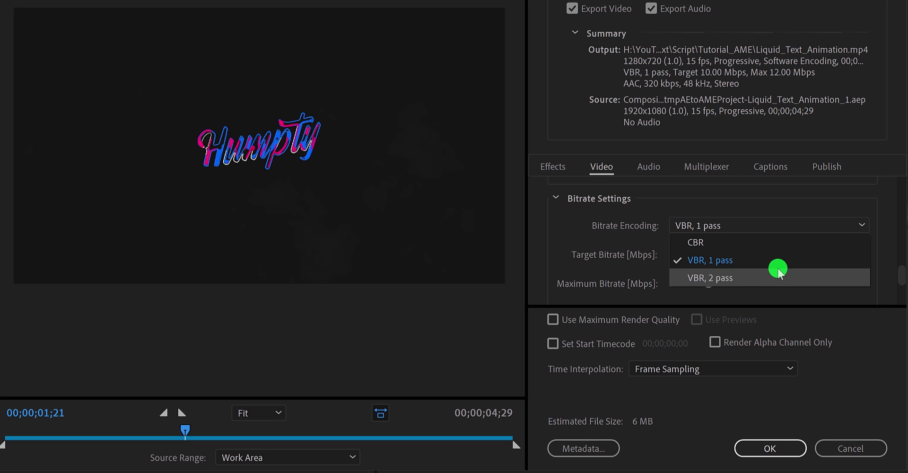
pyautogui.click(769, 247)
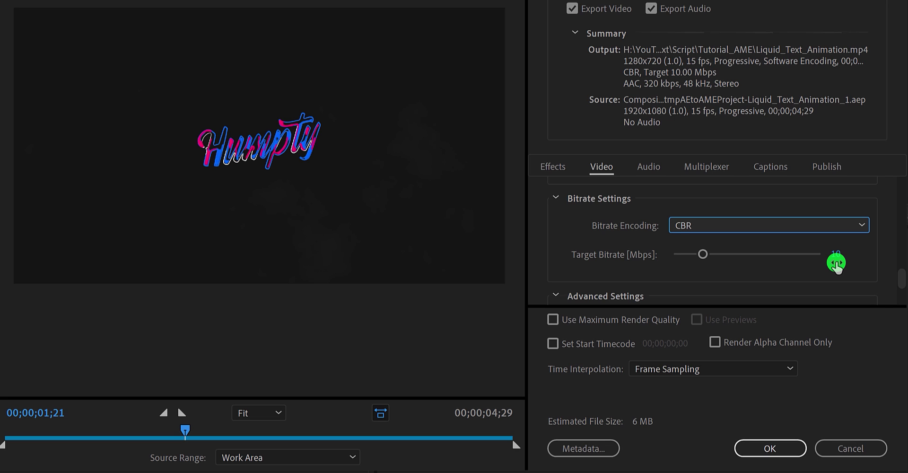
pyautogui.click(837, 261)
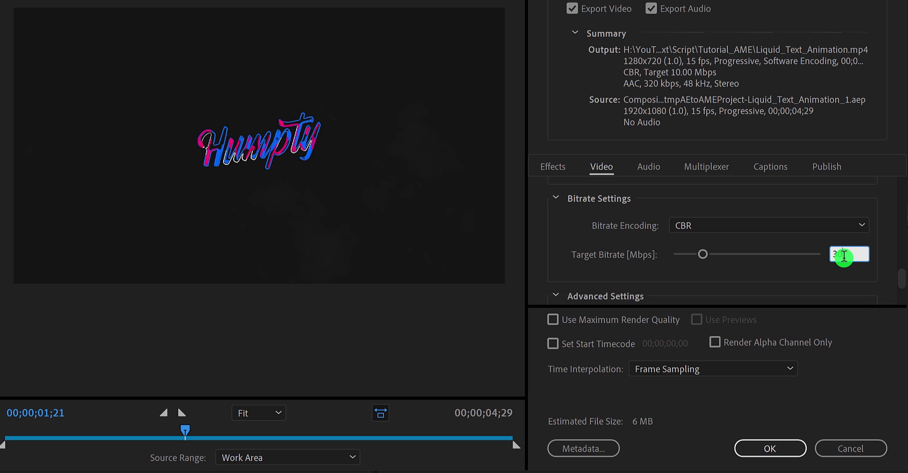
pyautogui.press('Return')
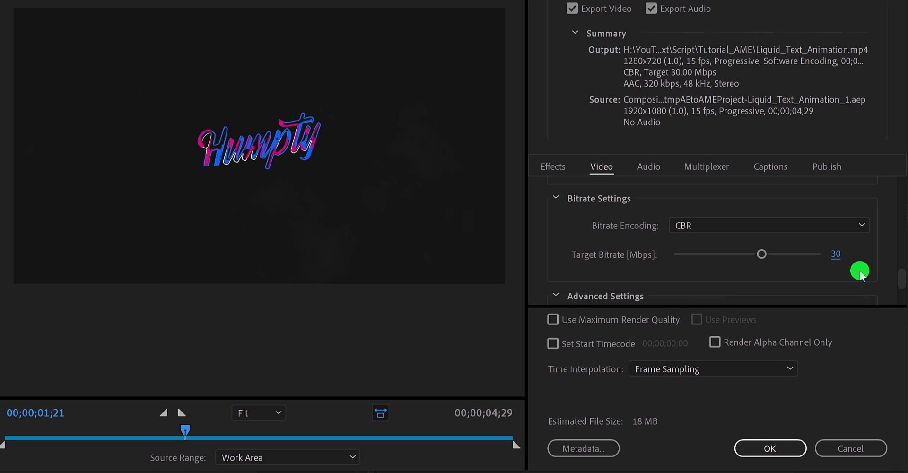
# - Enable maximum render quality, then keep the audio bitrate at 320 kbps
pyautogui.moveTo(899, 277); pyautogui.dragTo(898, 301)
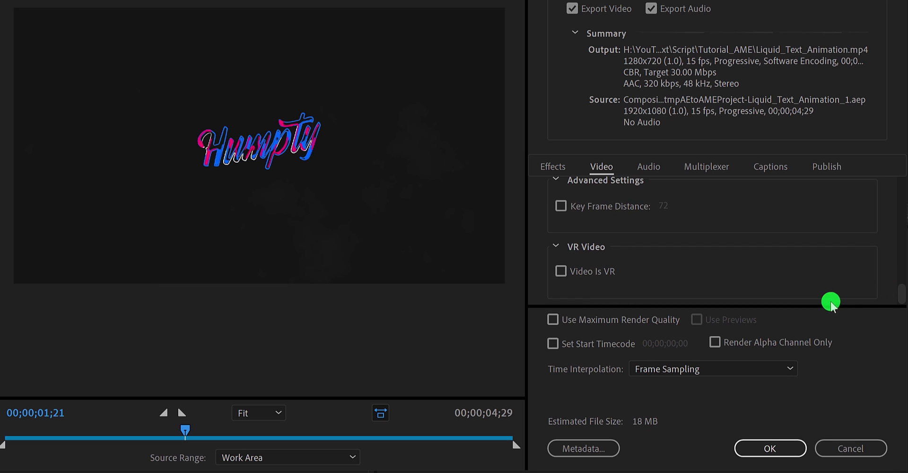
pyautogui.click(558, 322)
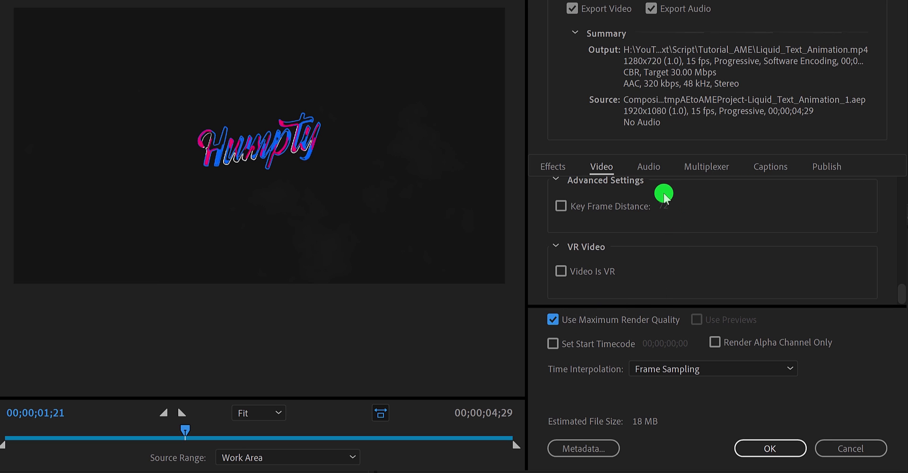
pyautogui.click(651, 170)
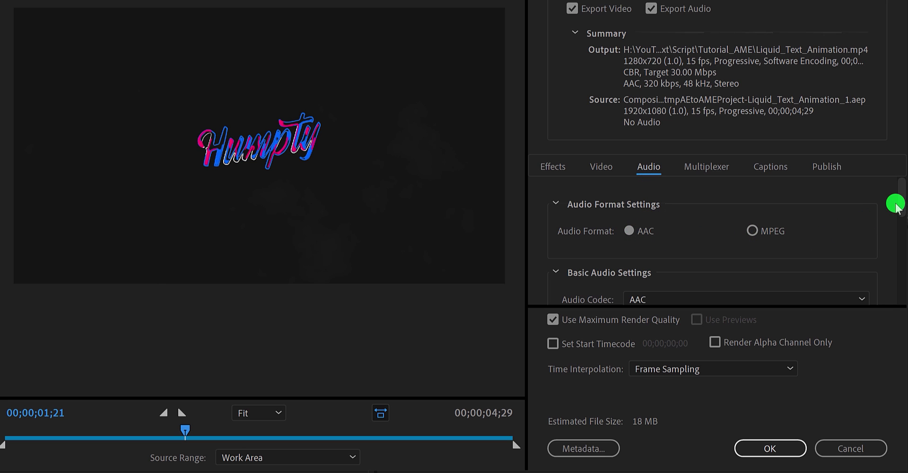
pyautogui.moveTo(897, 202); pyautogui.dragTo(900, 263)
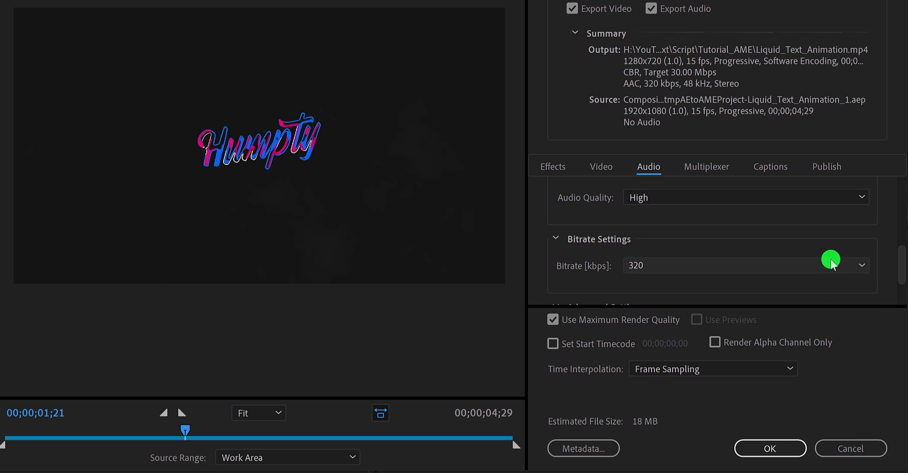
pyautogui.click(775, 269)
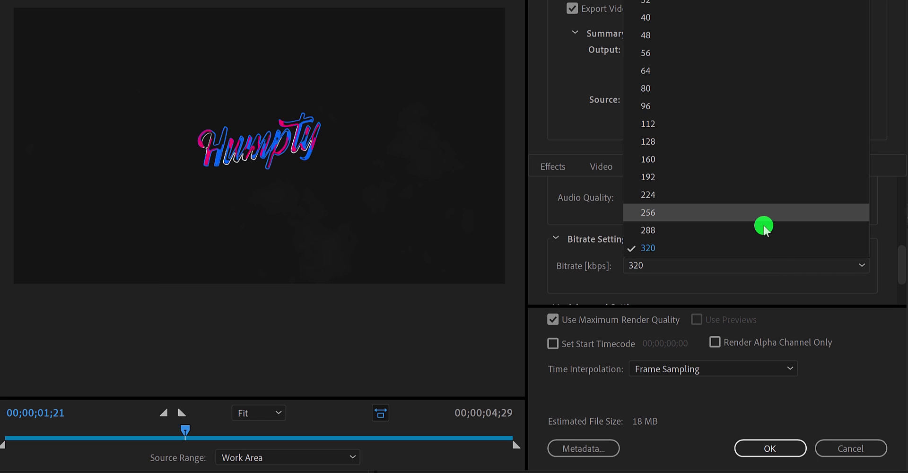
pyautogui.click(758, 244)
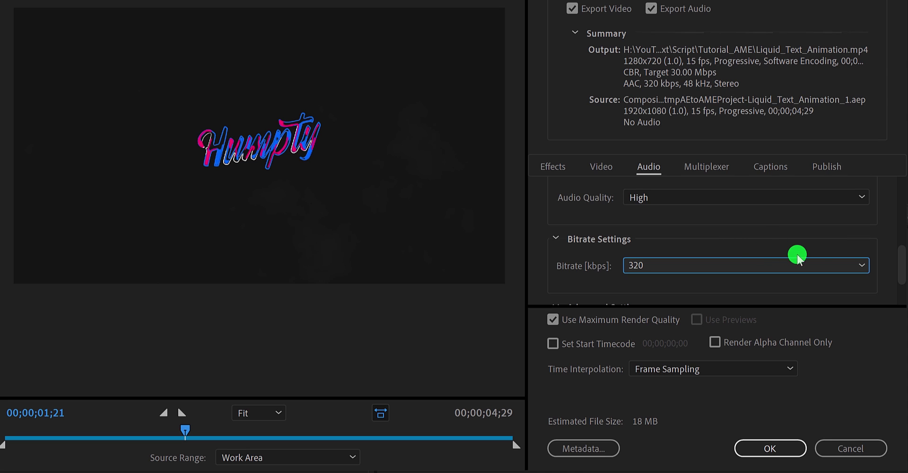
pyautogui.moveTo(901, 259); pyautogui.dragTo(899, 282)
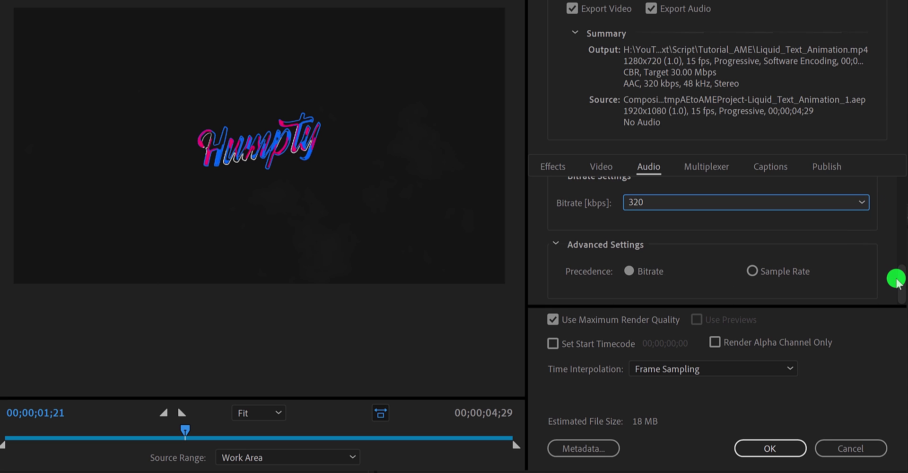
# - Collapse the Creative Cloud, Stock, Behance, Facebook, FTP, Twitter and Vimeo publish sections
pyautogui.click(832, 169)
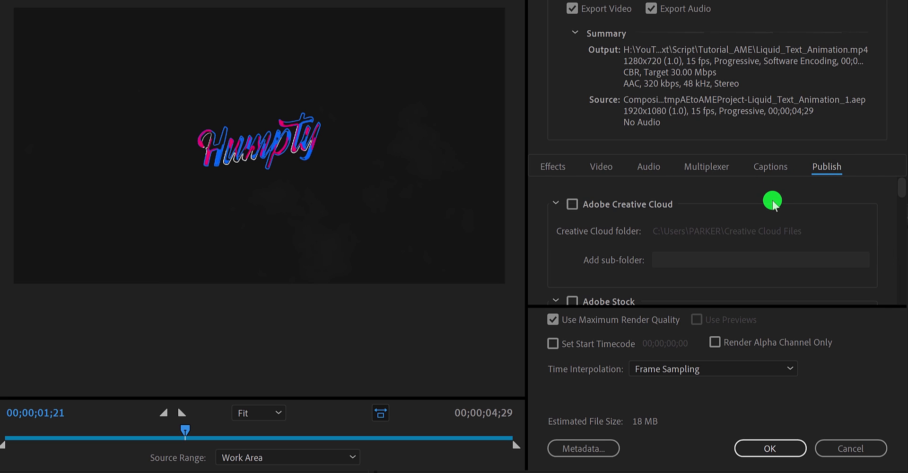
pyautogui.click(556, 203)
pyautogui.click(558, 231)
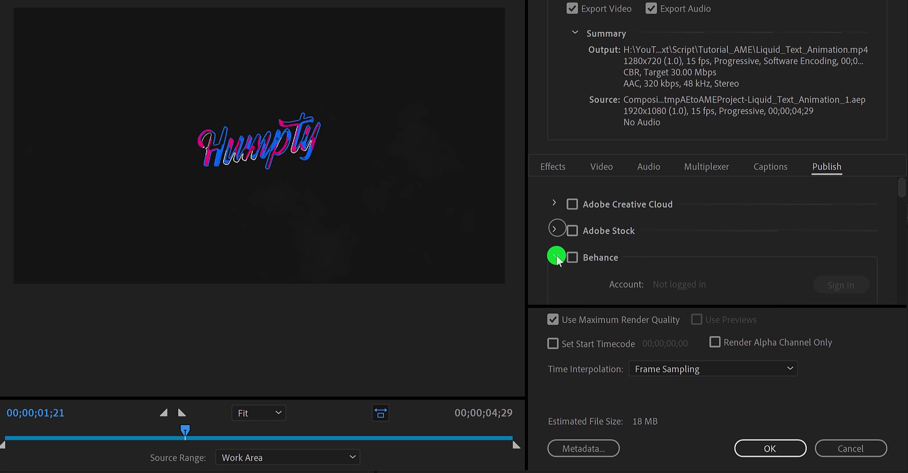
pyautogui.click(556, 255)
pyautogui.scroll(-1, 556, 253)
pyautogui.click(555, 248)
pyautogui.scroll(-1, 556, 244)
pyautogui.click(557, 233)
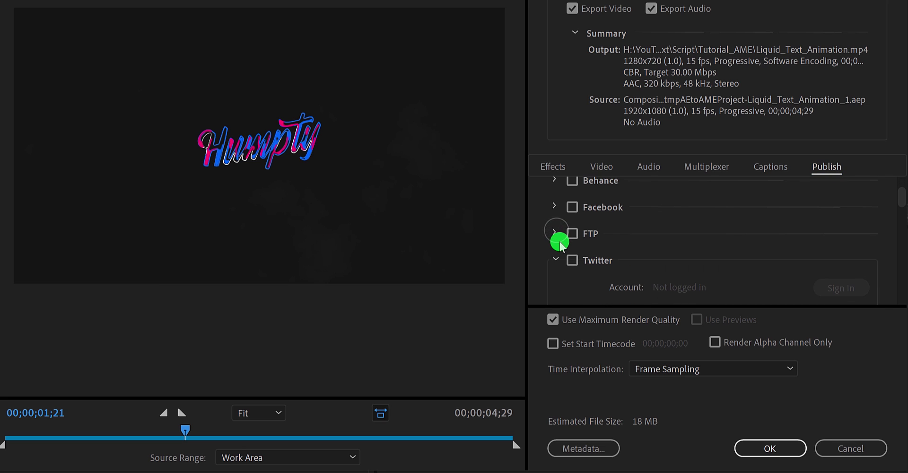
pyautogui.click(557, 260)
pyautogui.click(557, 286)
pyautogui.scroll(-1, 559, 259)
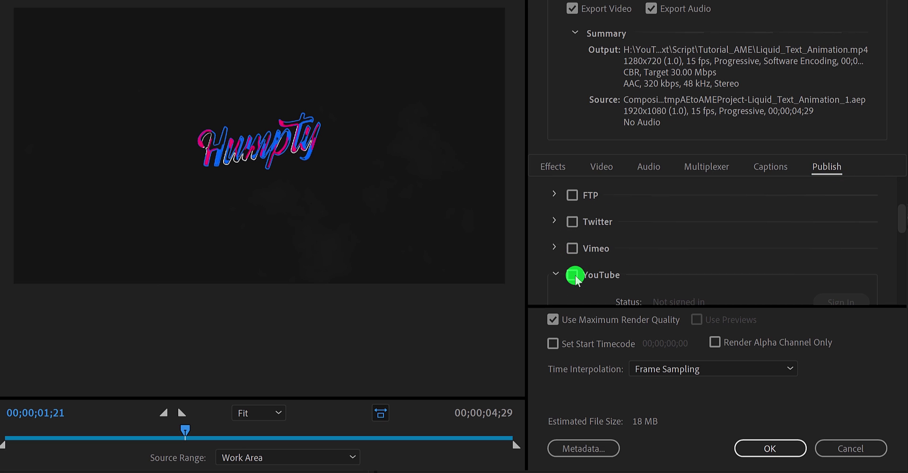
# - Tick YouTube publishing, then untick it so it stays off
pyautogui.click(573, 280)
pyautogui.scroll(-1, 705, 239)
pyautogui.scroll(-1, 706, 243)
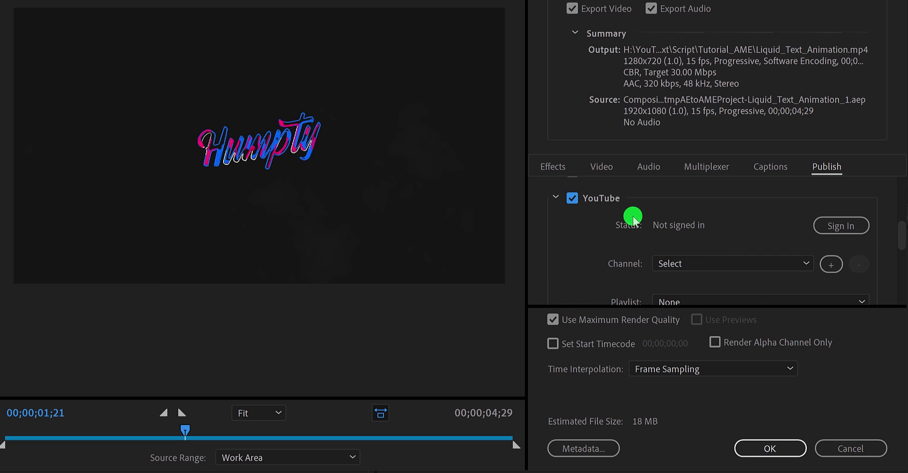
pyautogui.click(574, 199)
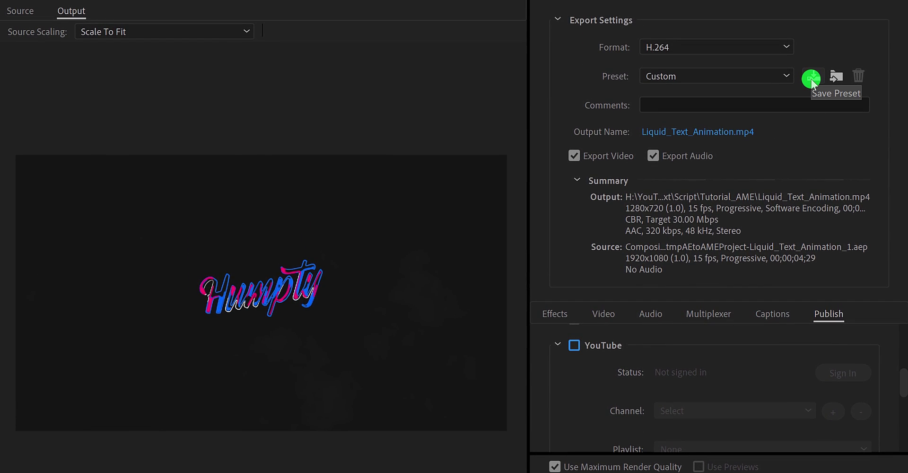
# - Save the settings as preset Small_Size_HD and apply them to the queued job
pyautogui.click(812, 79)
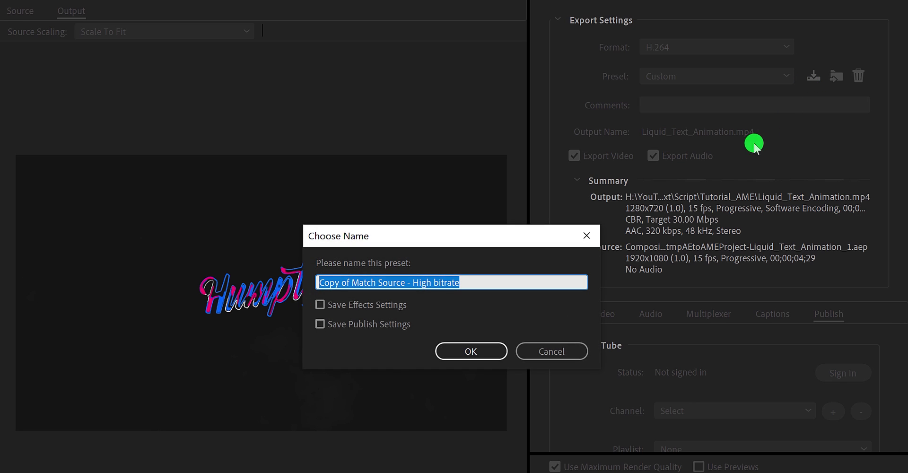
pyautogui.write('Small_Size_HD')
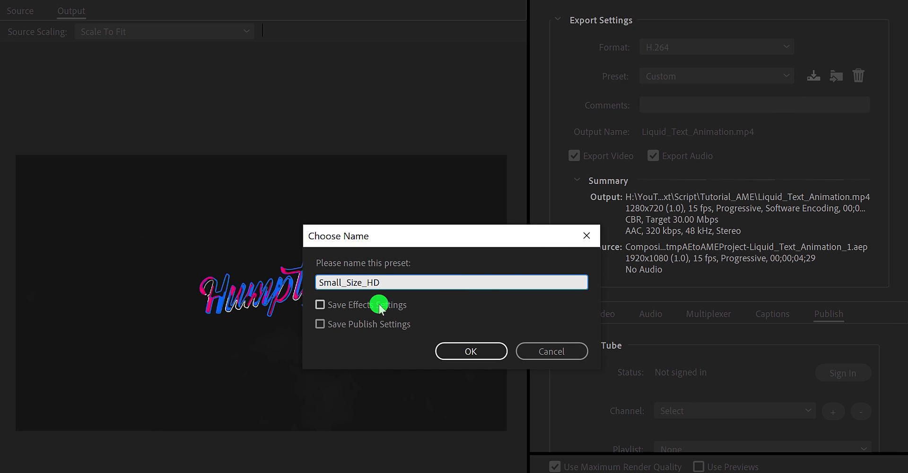
pyautogui.click(464, 351)
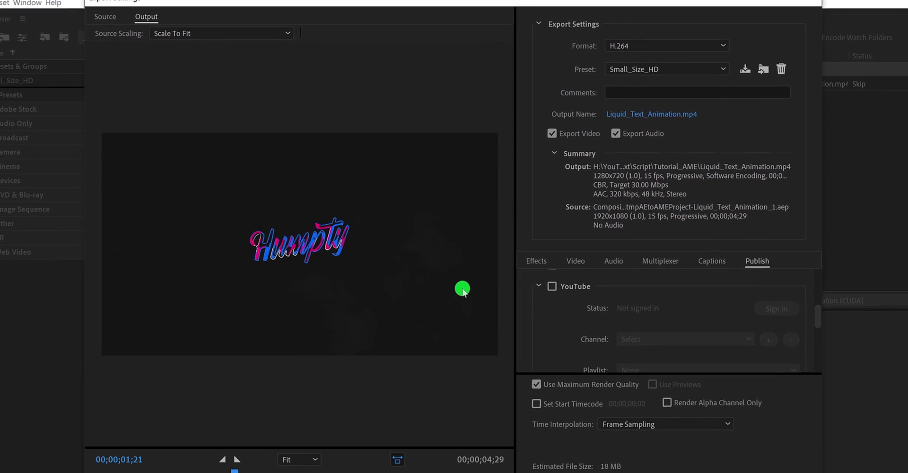
pyautogui.click(678, 441)
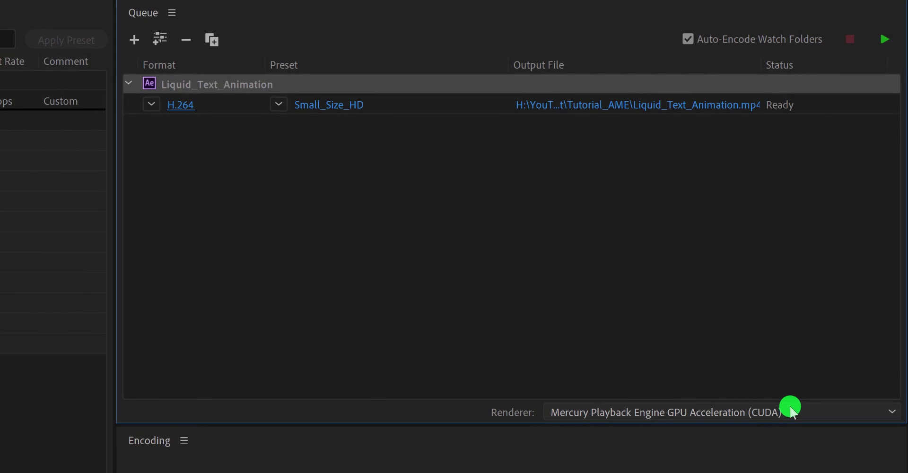
# - Keep Mercury Playback Engine GPU Acceleration (CUDA) as the renderer and start the queue
pyautogui.click(791, 409)
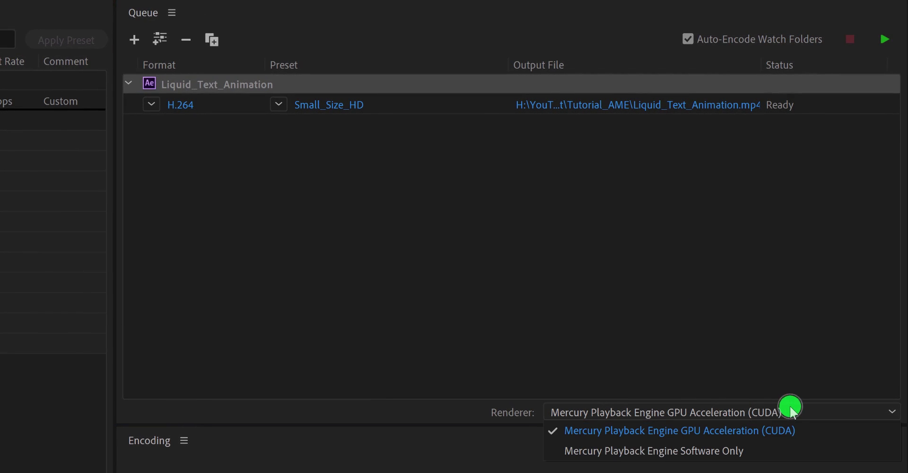
pyautogui.click(802, 432)
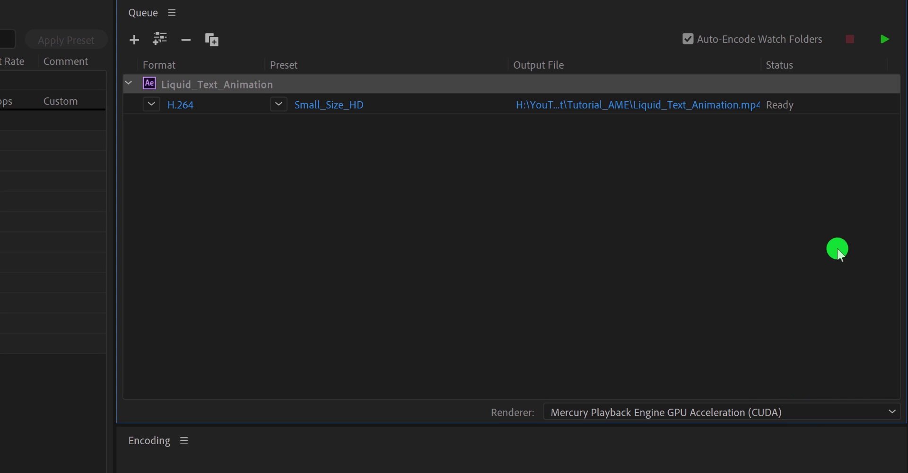
pyautogui.click(876, 44)
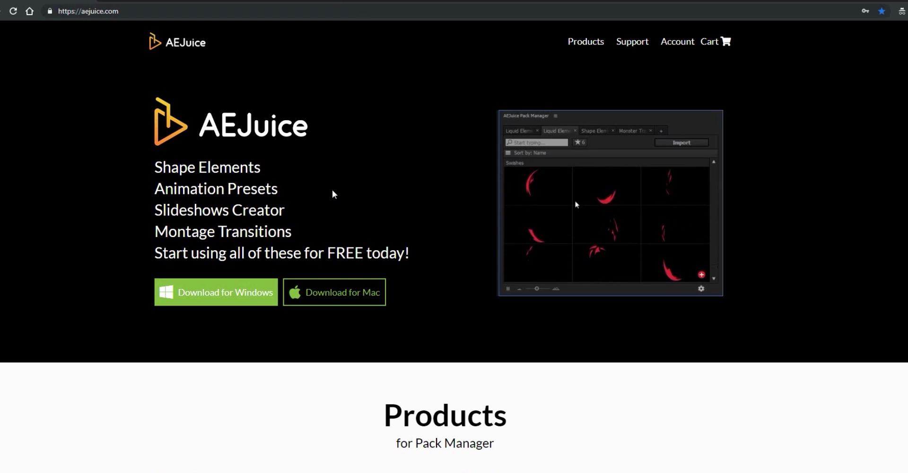
# - Add the Liquid Elements pack to the cart and proceed to the $99 checkout
pyautogui.scroll(-7, 335, 199)
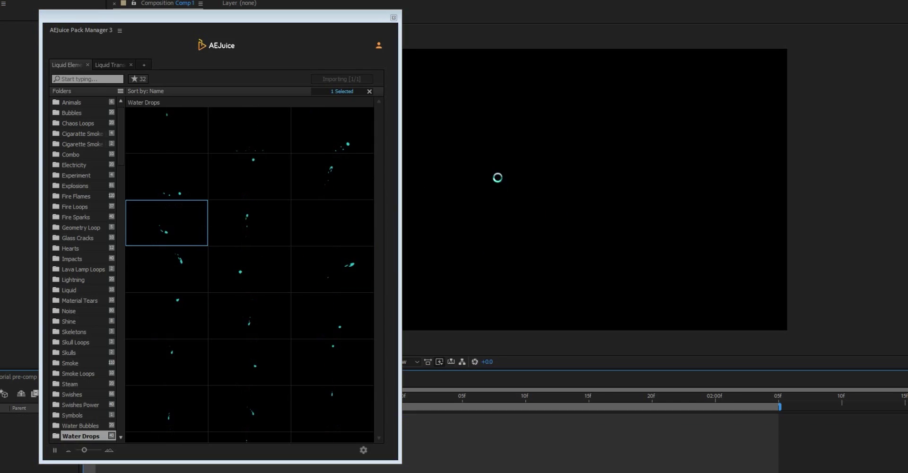
pyautogui.press('space')
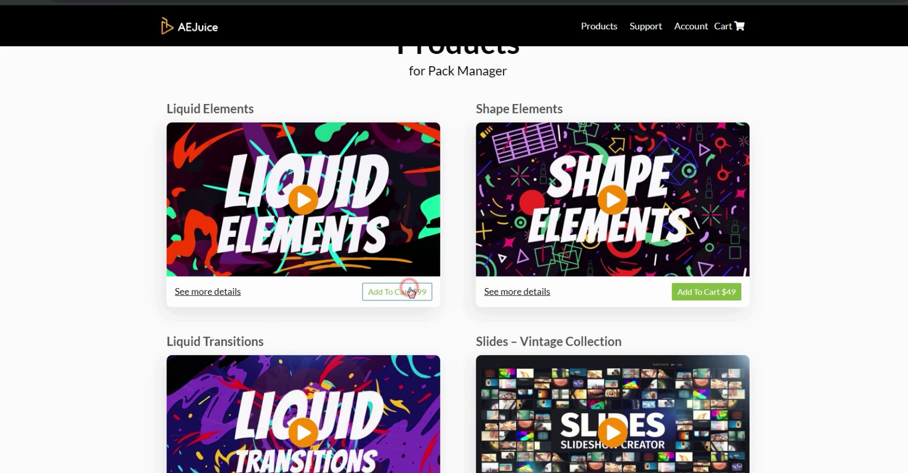
pyautogui.click(410, 291)
pyautogui.click(581, 281)
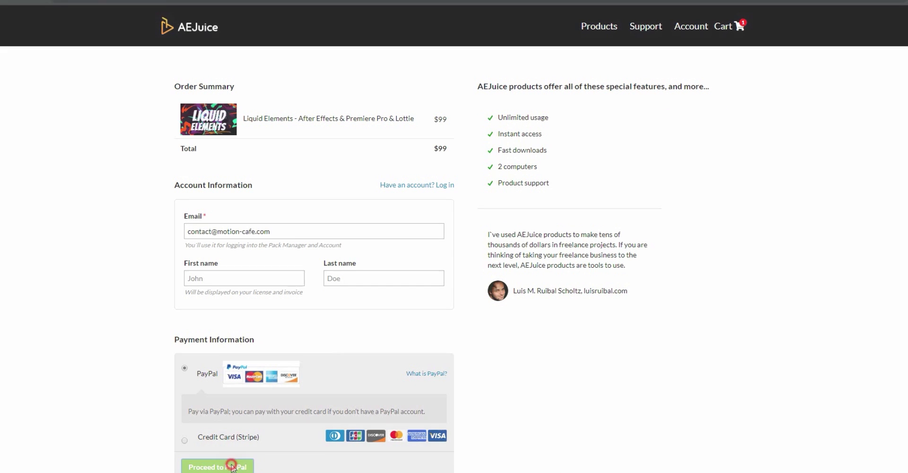